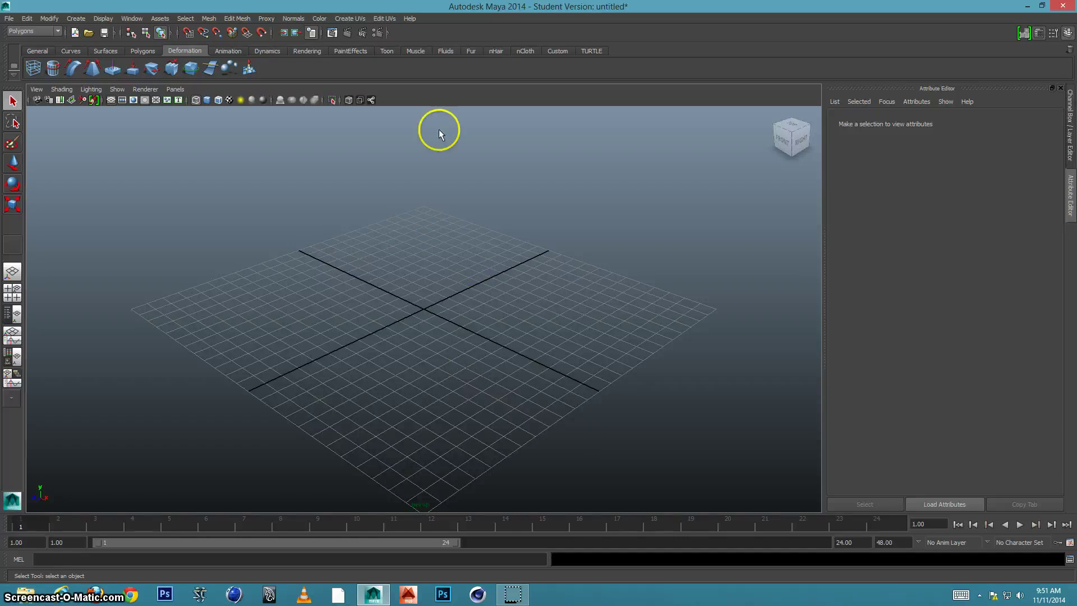
# - Check the Render Settings renderer list, keeping Maya Software since mental ray is missing
pyautogui.click(379, 31)
pyautogui.moveTo(630, 87); pyautogui.dragTo(507, 82)
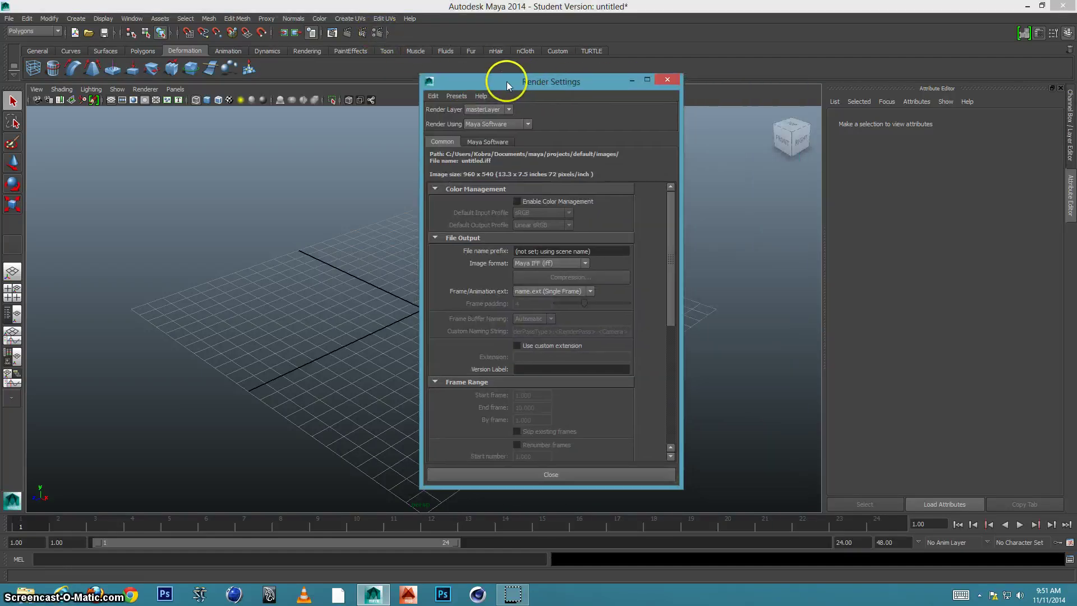
pyautogui.click(508, 123)
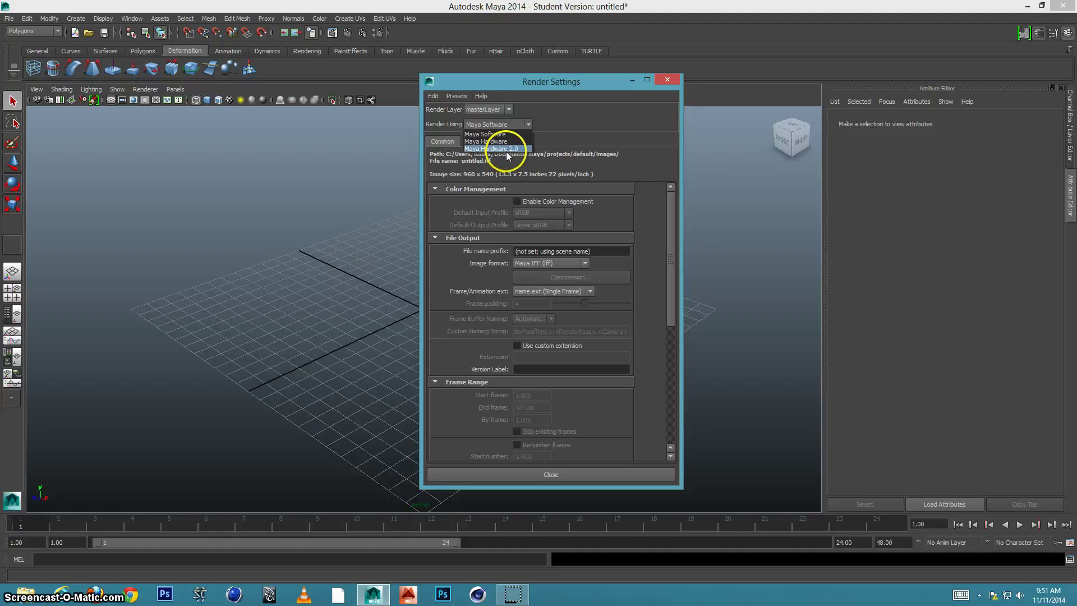
pyautogui.click(513, 124)
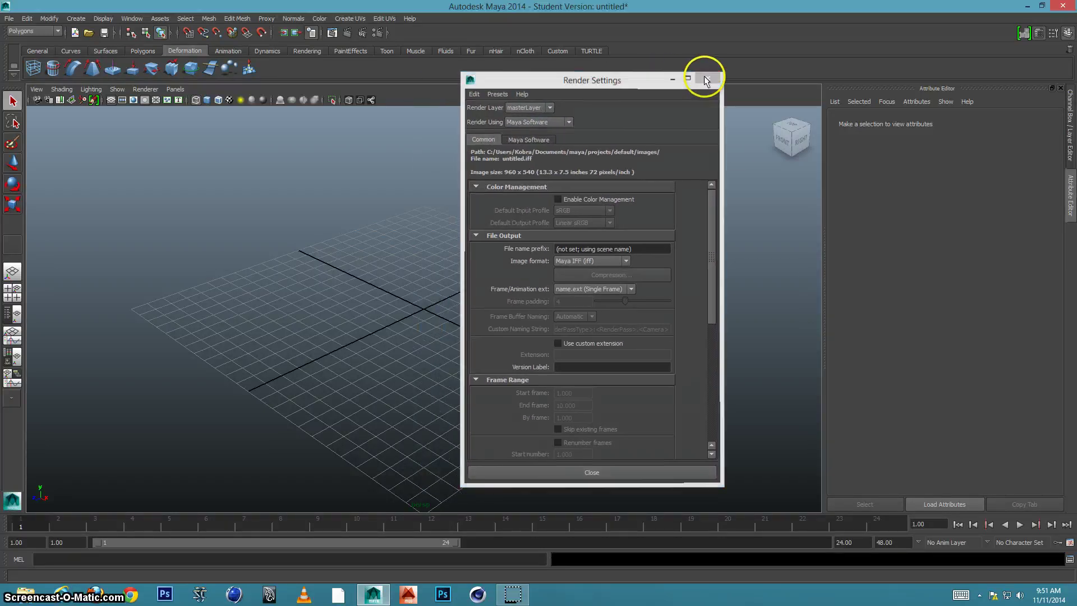
pyautogui.click(705, 78)
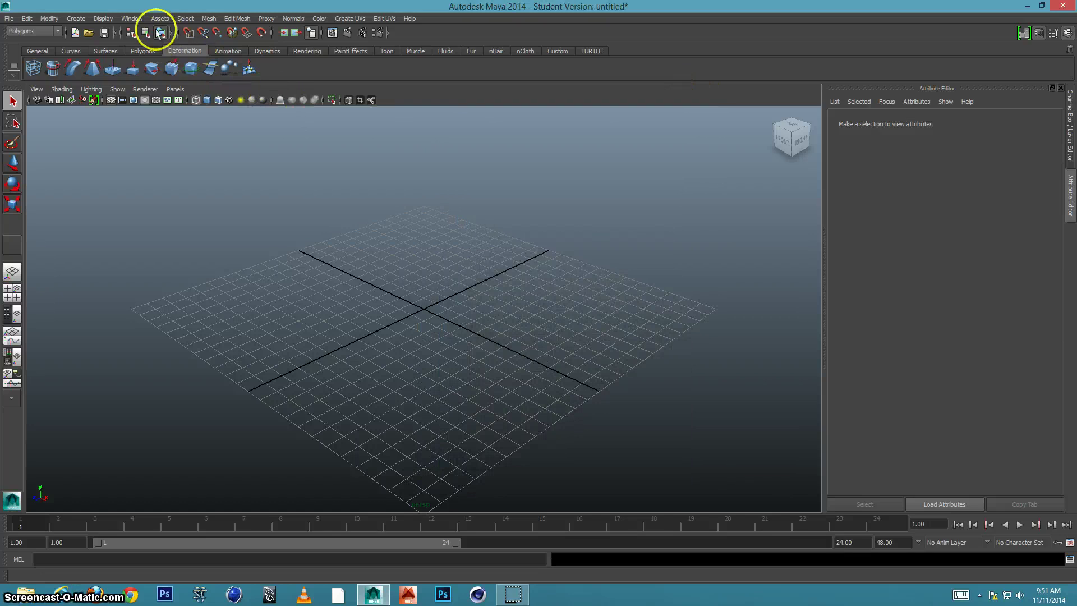
# - Open the Plug-in Manager from Settings/Preferences and enlarge it to show more plug-ins
pyautogui.click(134, 18)
pyautogui.moveTo(161, 78)
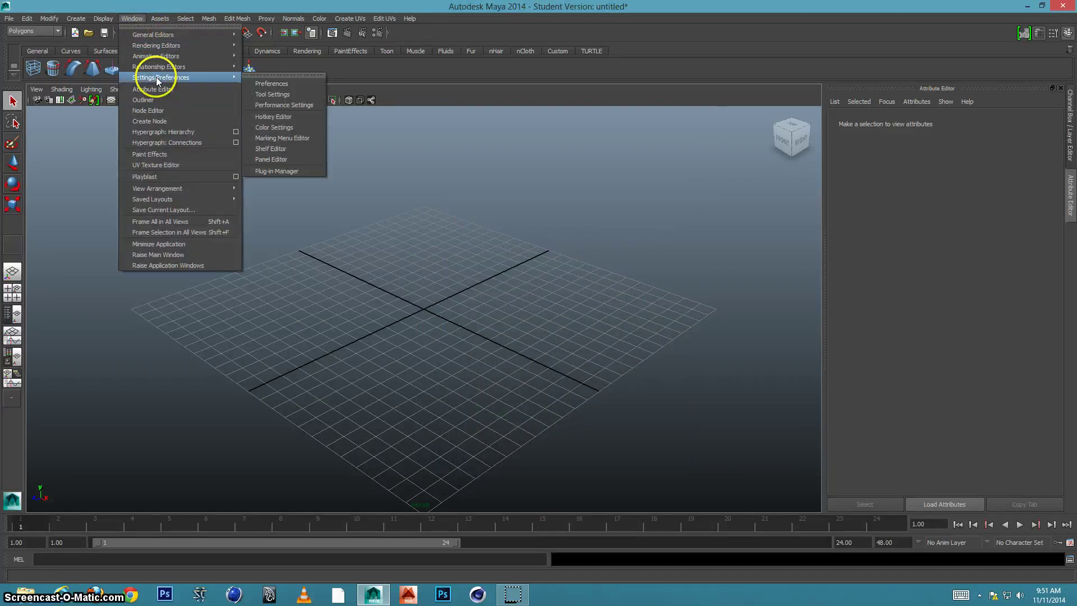
pyautogui.click(283, 169)
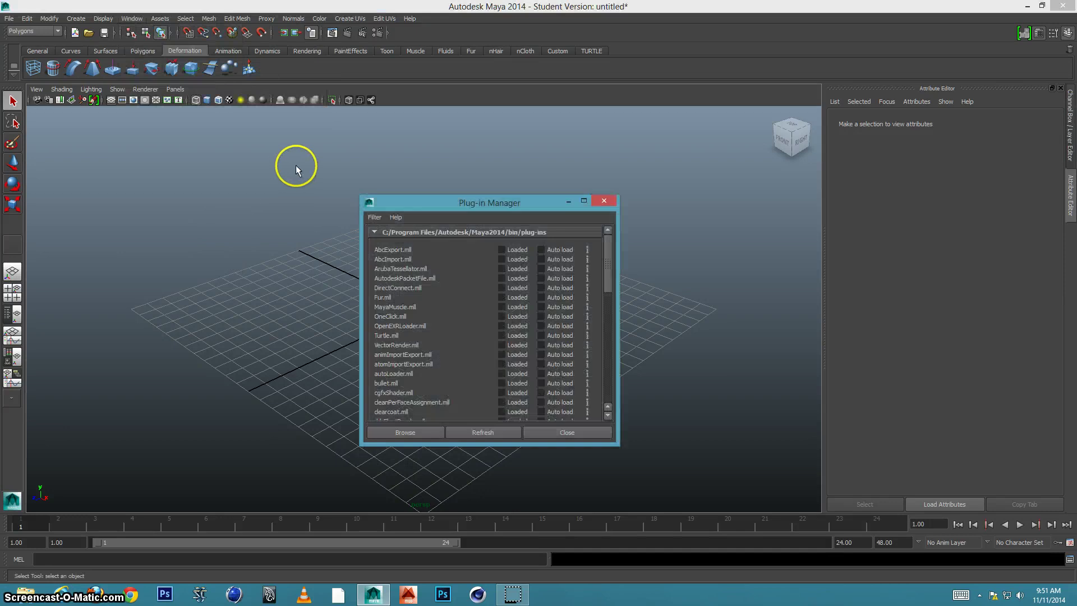
pyautogui.moveTo(404, 202); pyautogui.dragTo(323, 51)
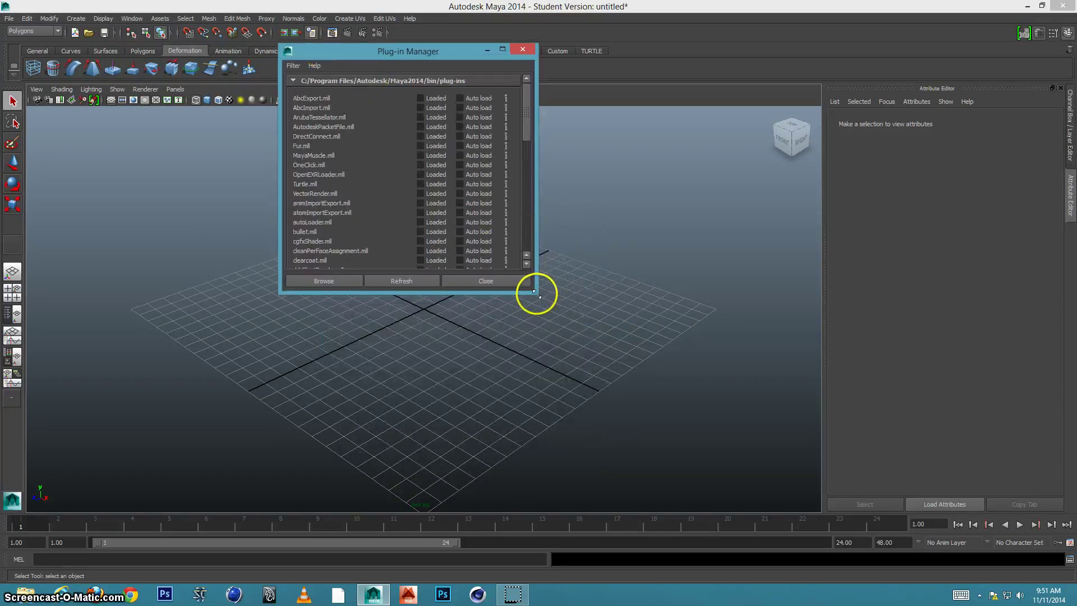
pyautogui.moveTo(539, 295); pyautogui.dragTo(553, 401)
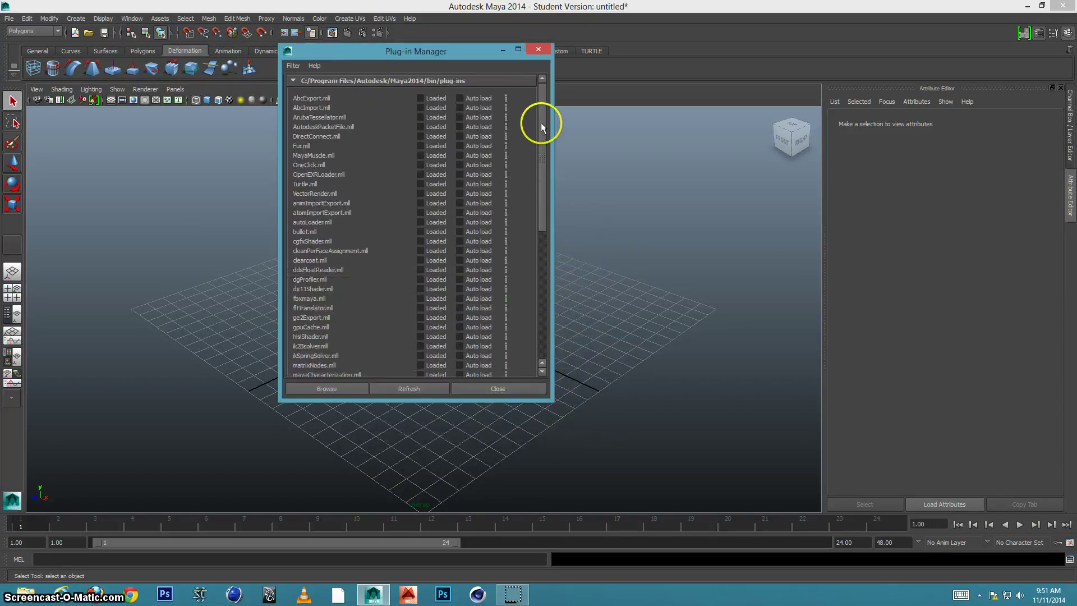
pyautogui.moveTo(542, 126); pyautogui.dragTo(540, 272)
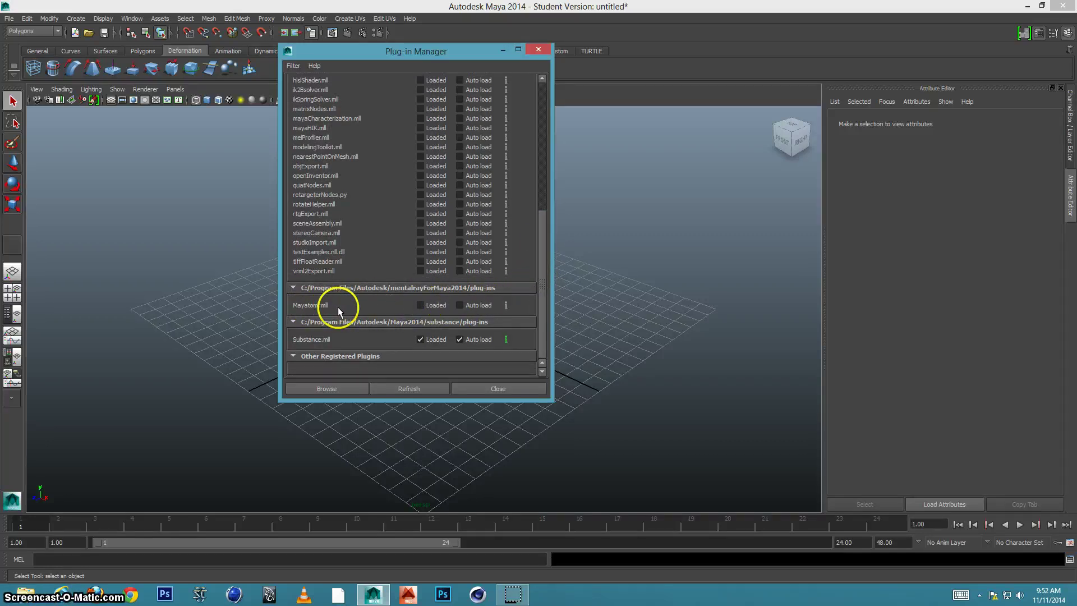
# - Load Mayatomr.mll with Auto load ticked, then close the mental ray log and Plug-in Manager
pyautogui.click(421, 306)
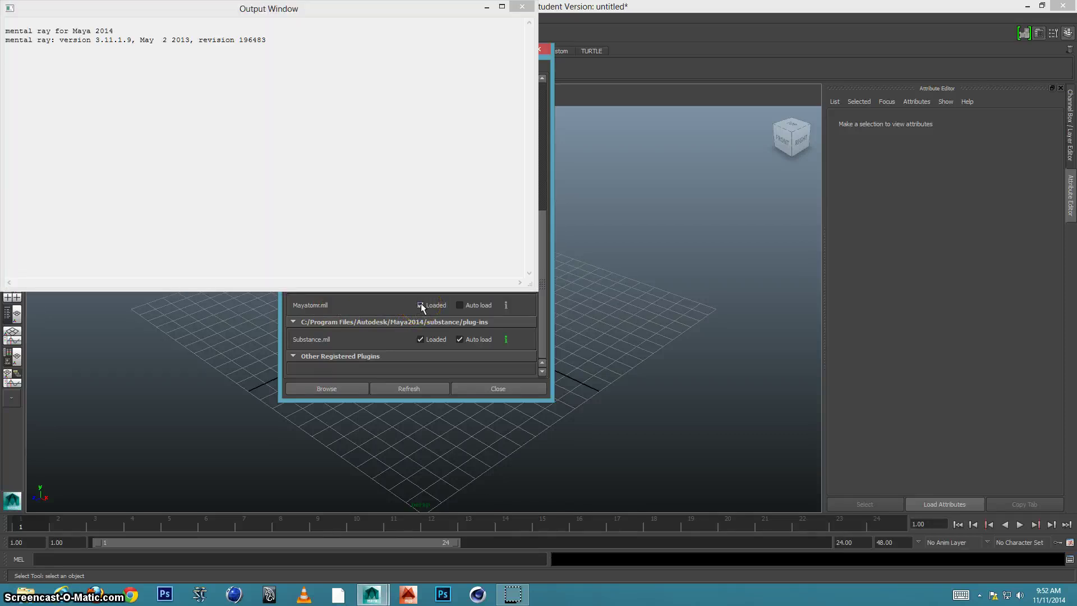
pyautogui.click(460, 305)
pyautogui.click(523, 8)
pyautogui.moveTo(476, 58); pyautogui.dragTo(535, 63)
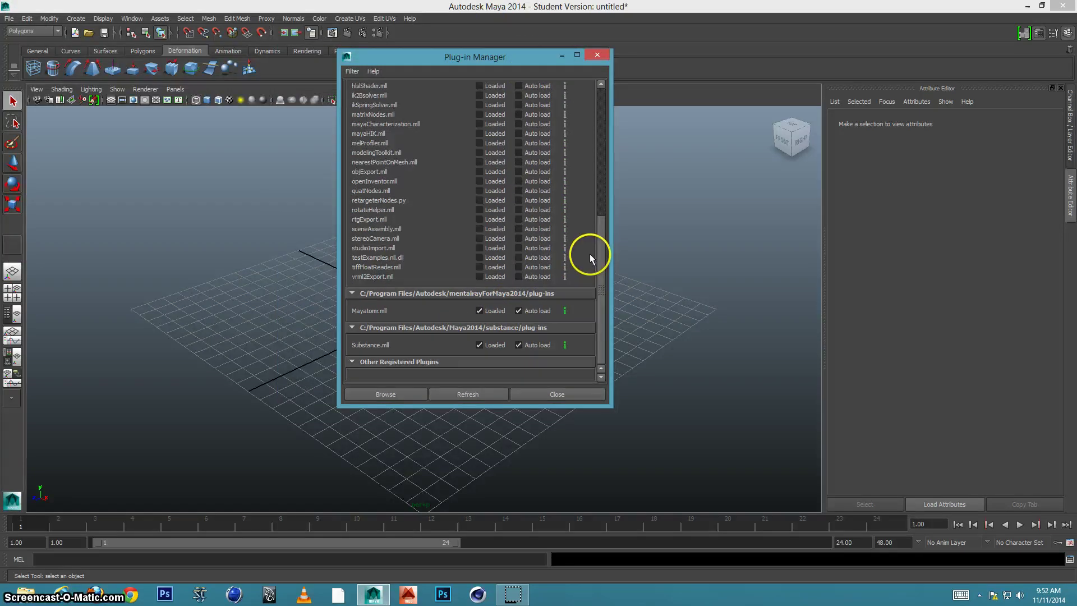
pyautogui.click(547, 391)
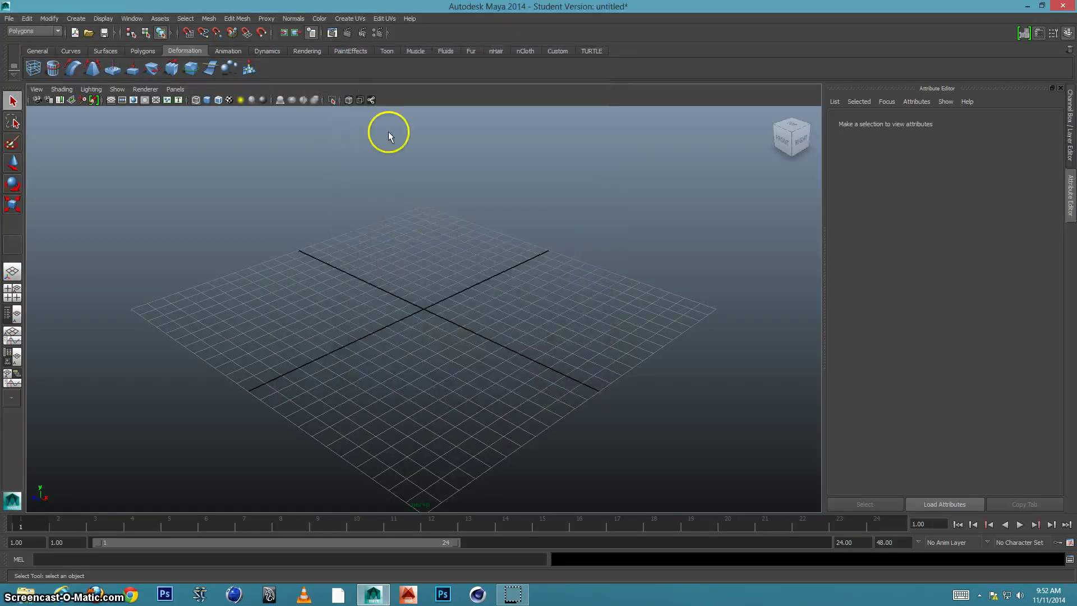
pyautogui.click(378, 35)
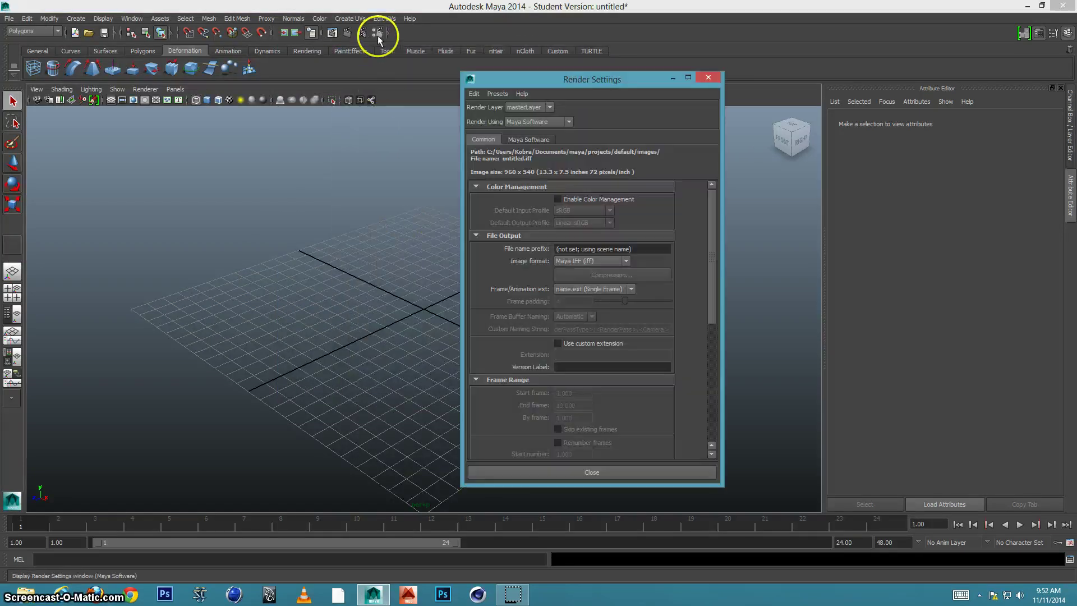
pyautogui.click(538, 121)
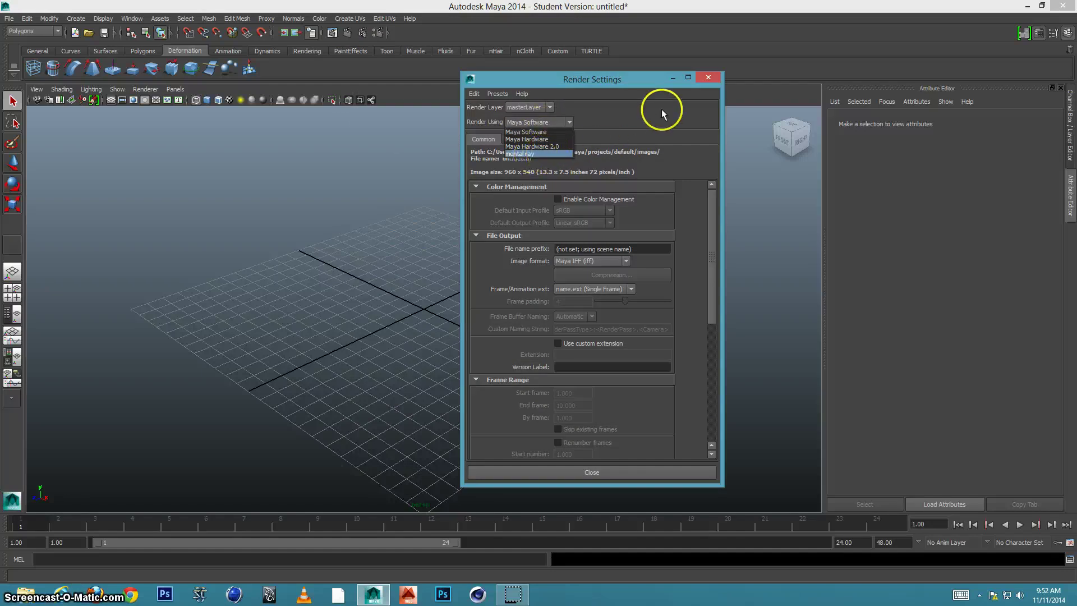
pyautogui.click(694, 87)
pyautogui.click(707, 77)
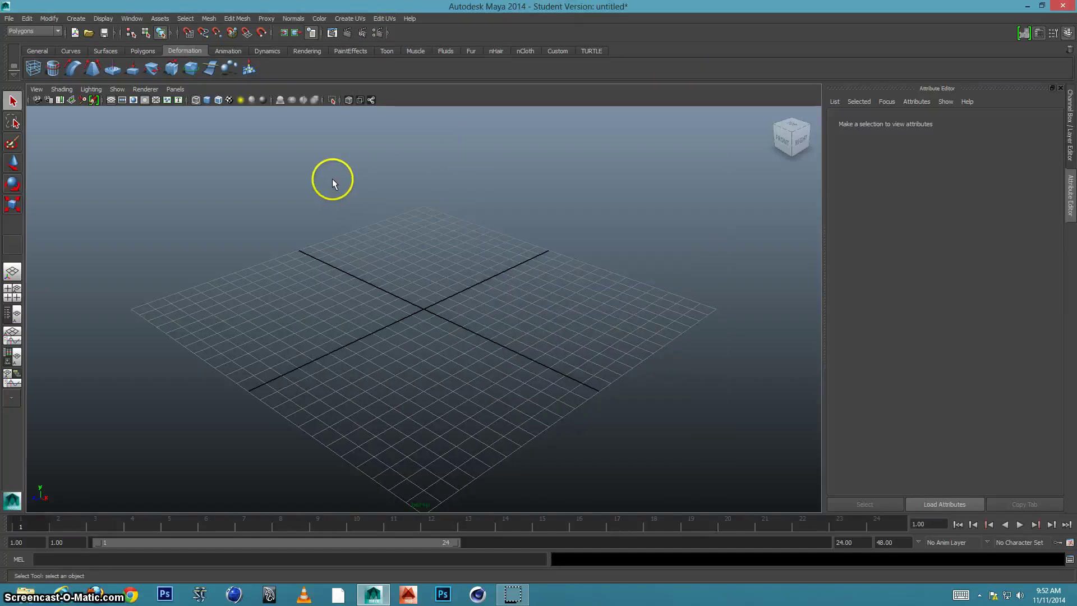